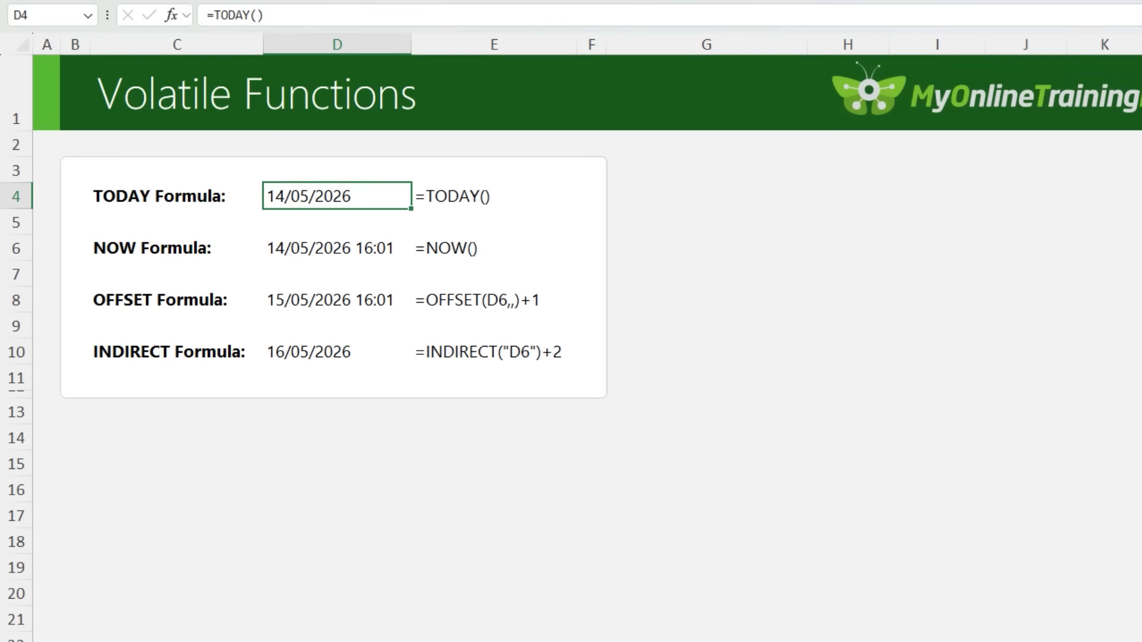
Examine the NOW, OFFSET and INDIRECT formulas in D6, D8 and D10, and recalculate by re-entering the INDIRECT formula unchanged
click(337, 222)
click(337, 248)
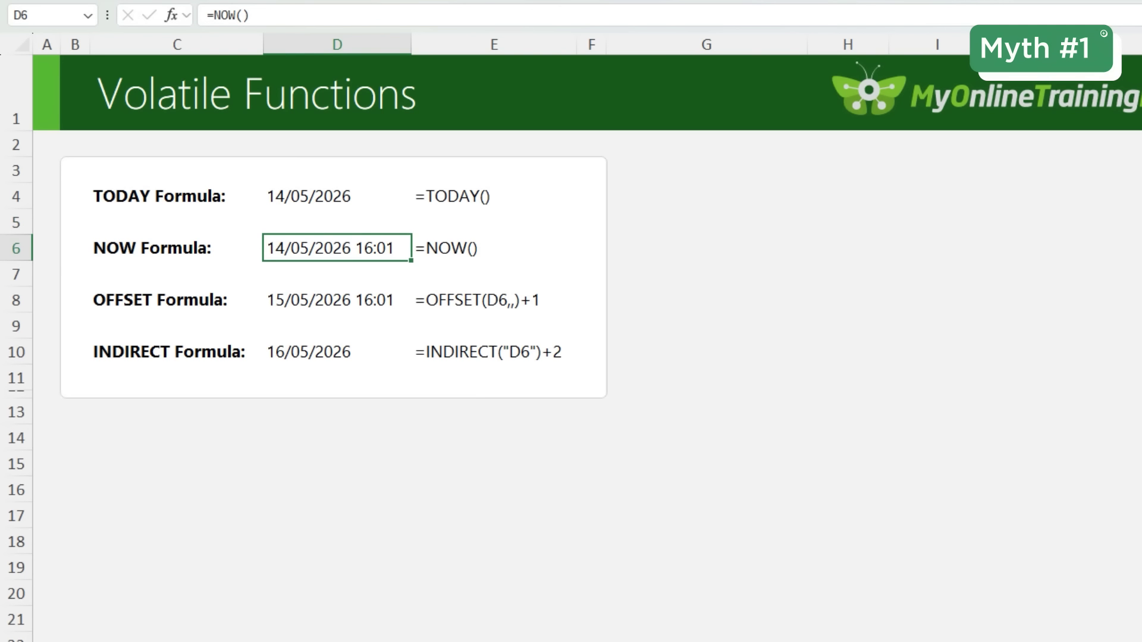
click(336, 274)
click(337, 300)
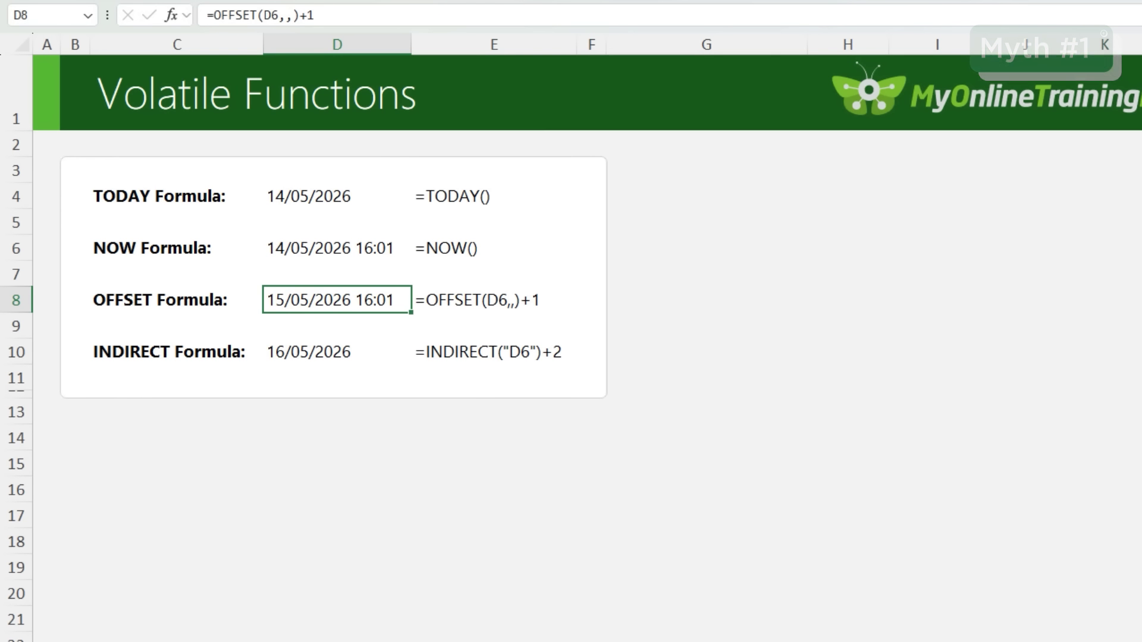
click(337, 326)
click(336, 351)
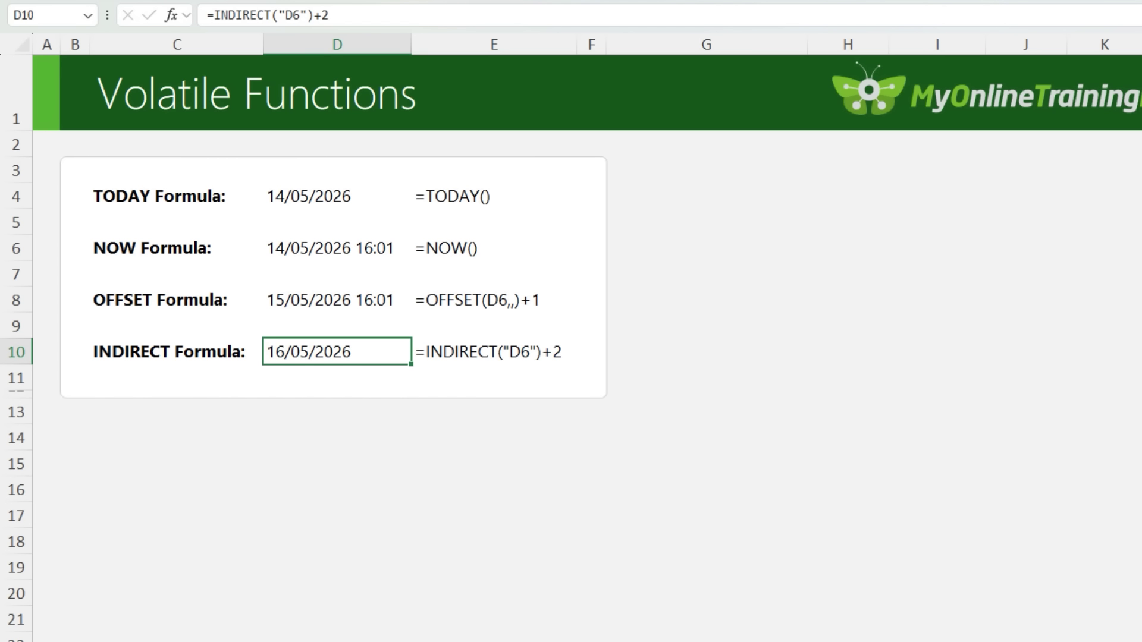
key(F2)
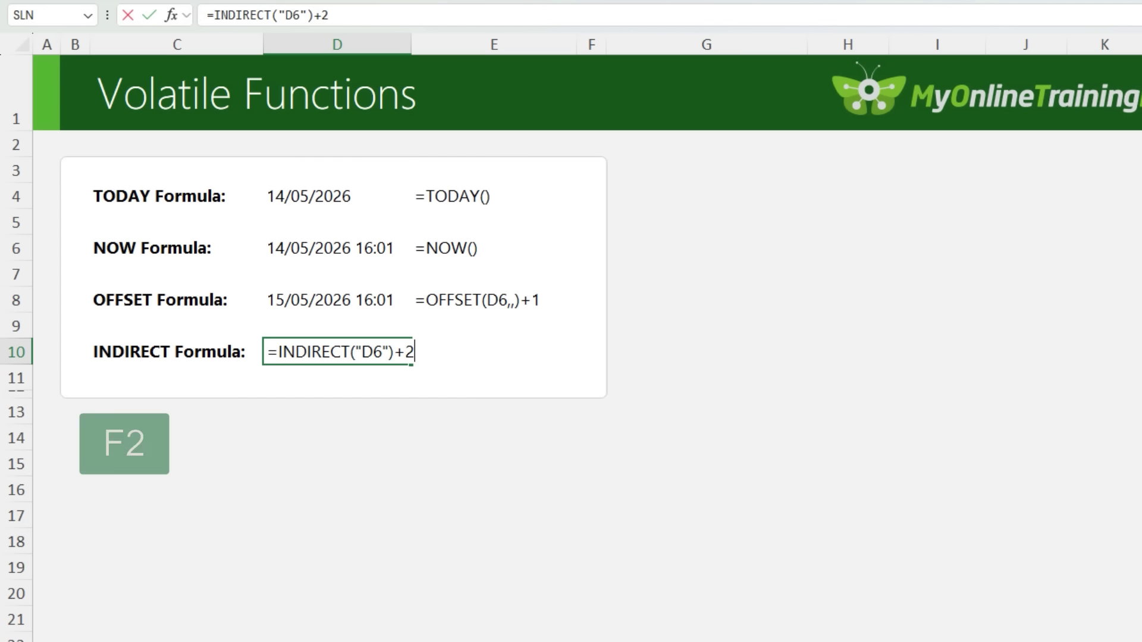
key(Return)
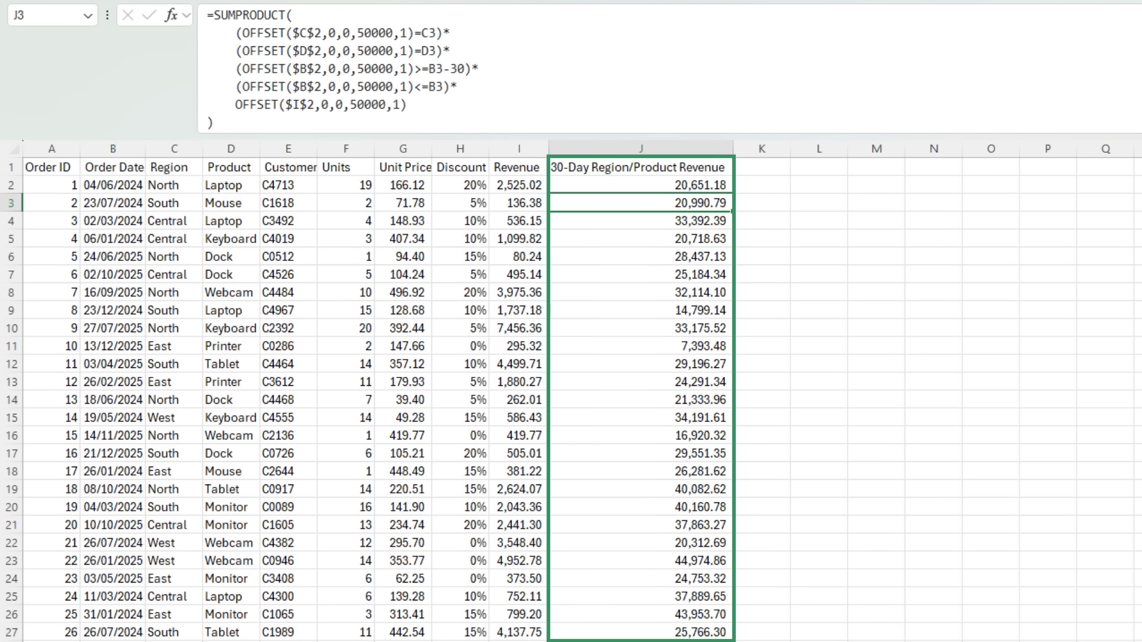
Check how far the 30-Day Region/Product Revenue column extends, and re-enter its SUMPRODUCT formula in J2 unchanged
key(ctrl+Down)
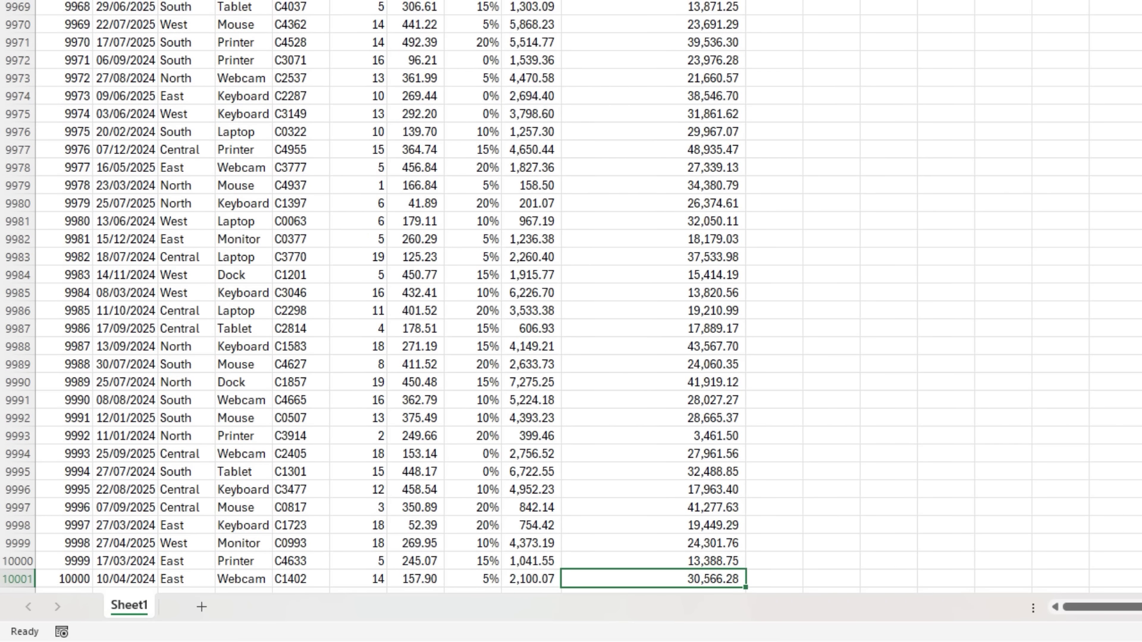
key(ctrl+Up)
key(Down)
key(F2)
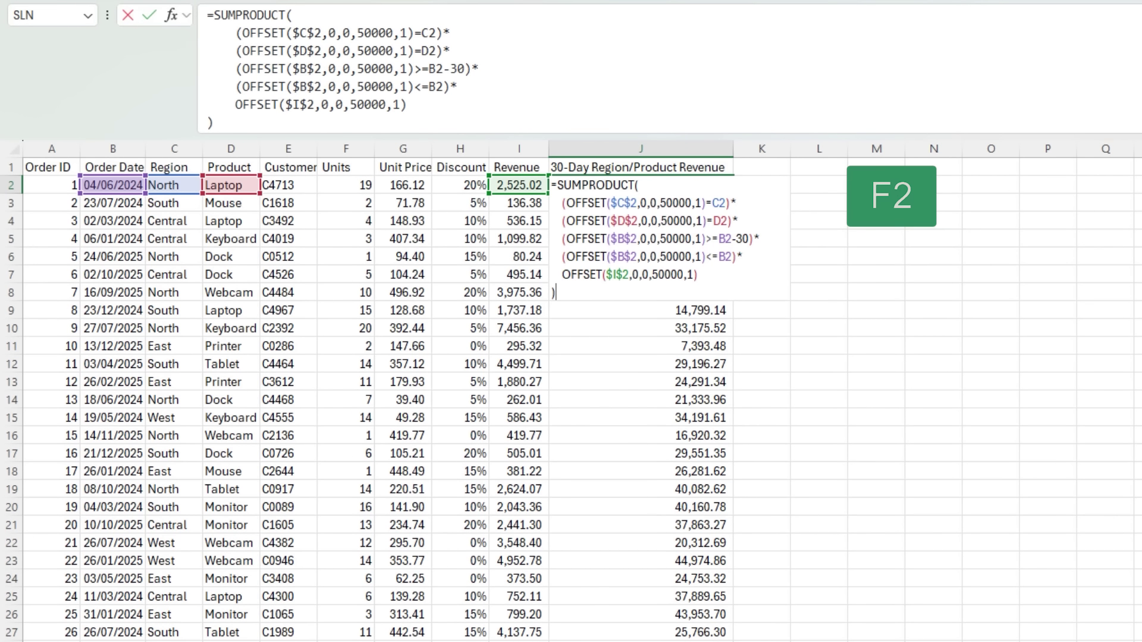
key(Return)
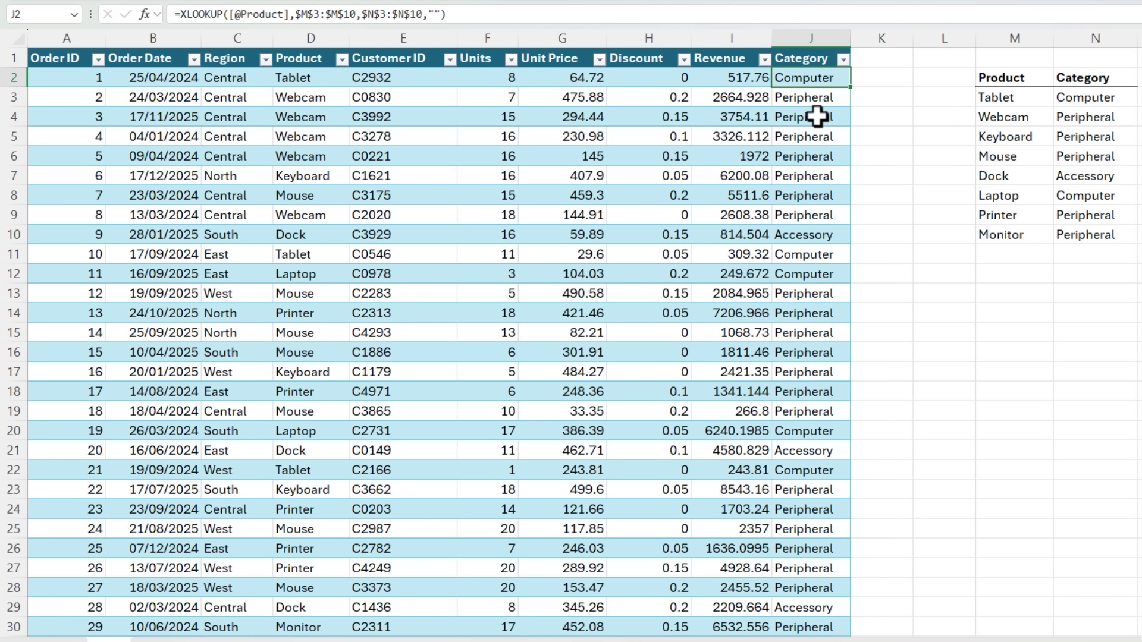
Check how far the table's Category column extends, and inspect the Revenue formula in I2 and the Category formula in J2
key(ctrl+Down)
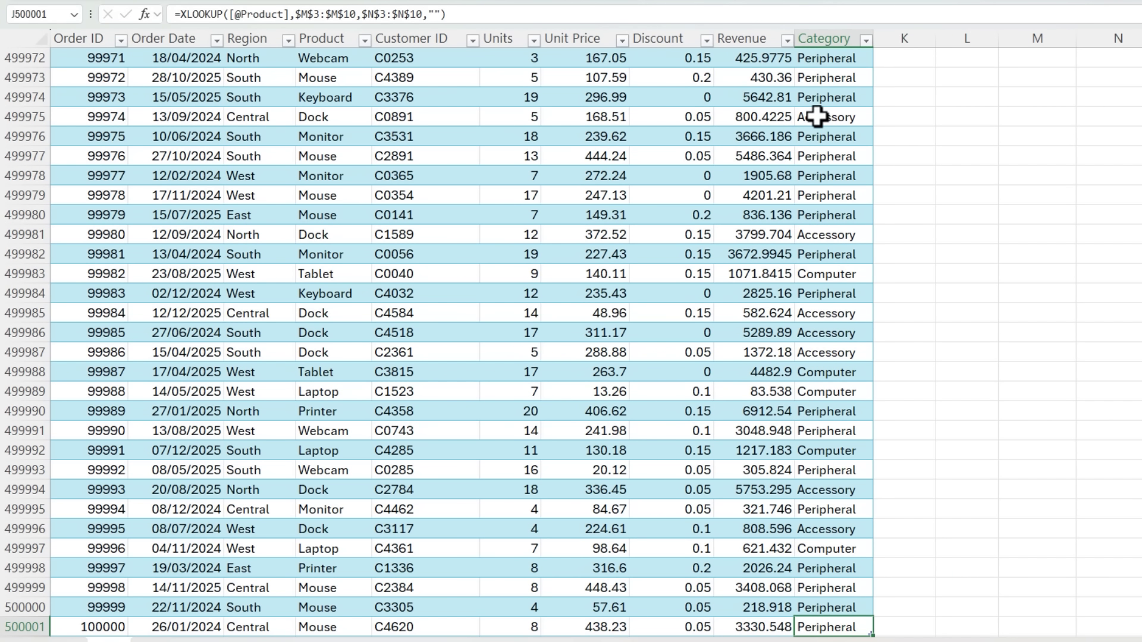
key(ctrl+Up)
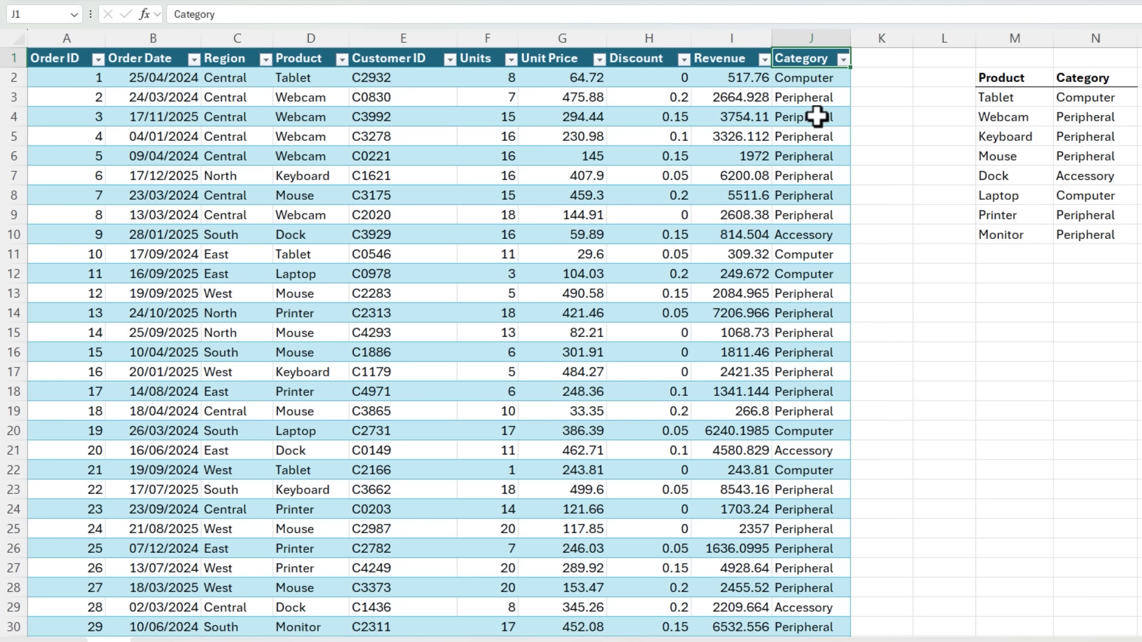
key(Left)
key(Down)
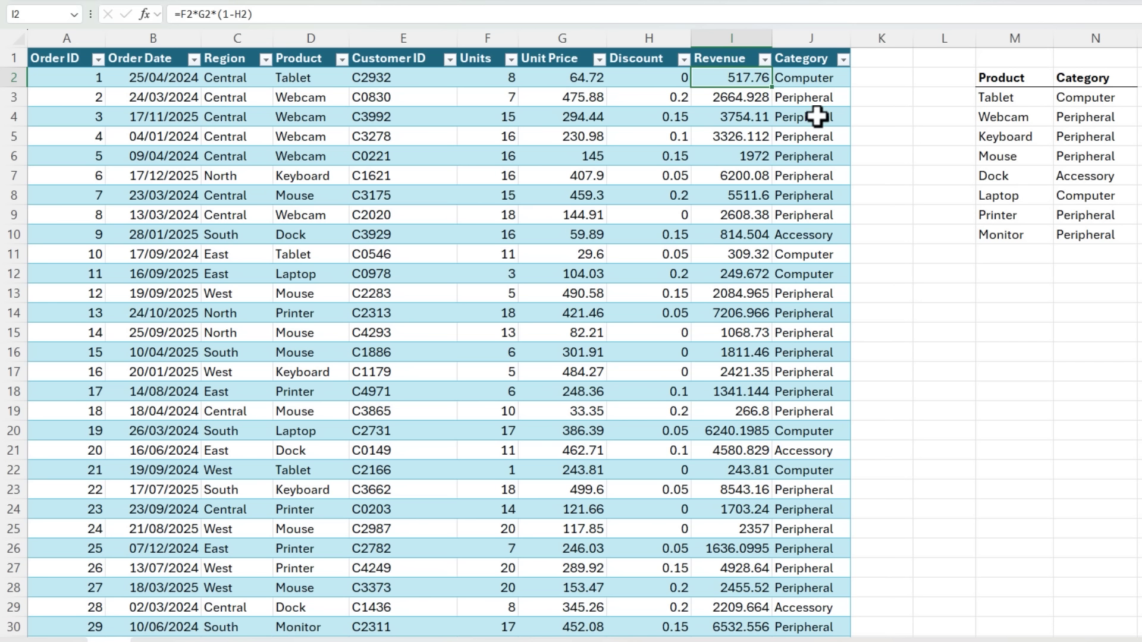
key(Right)
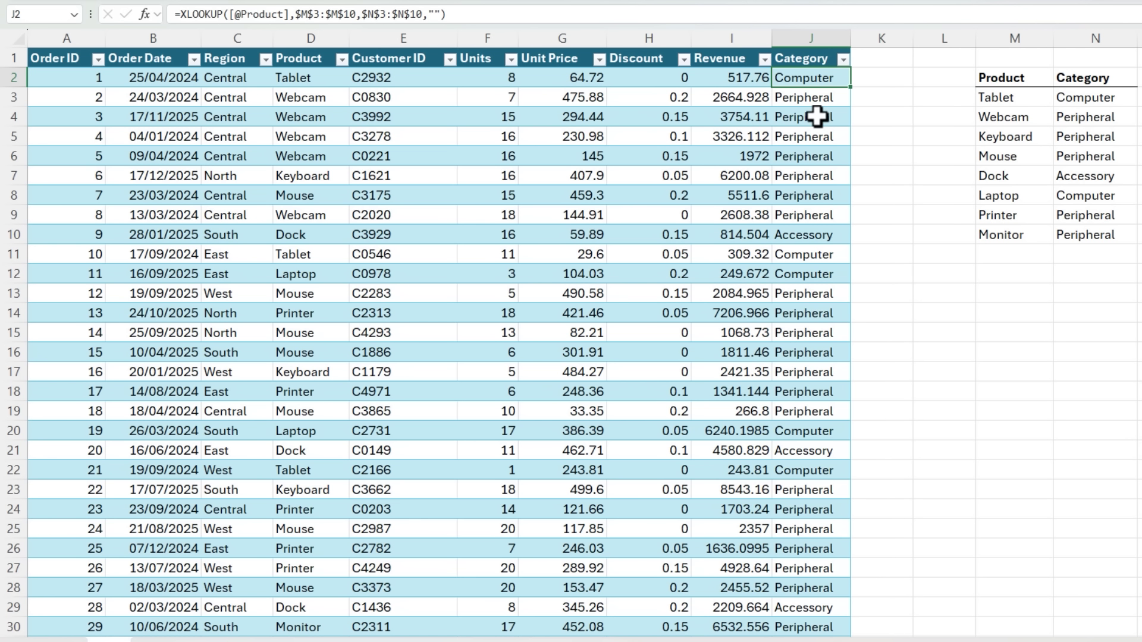
Clear all Category formulas from J3 down to the table's last row, keeping the XLOOKUP formula in J2
key(Down)
key(ctrl+shift+Down)
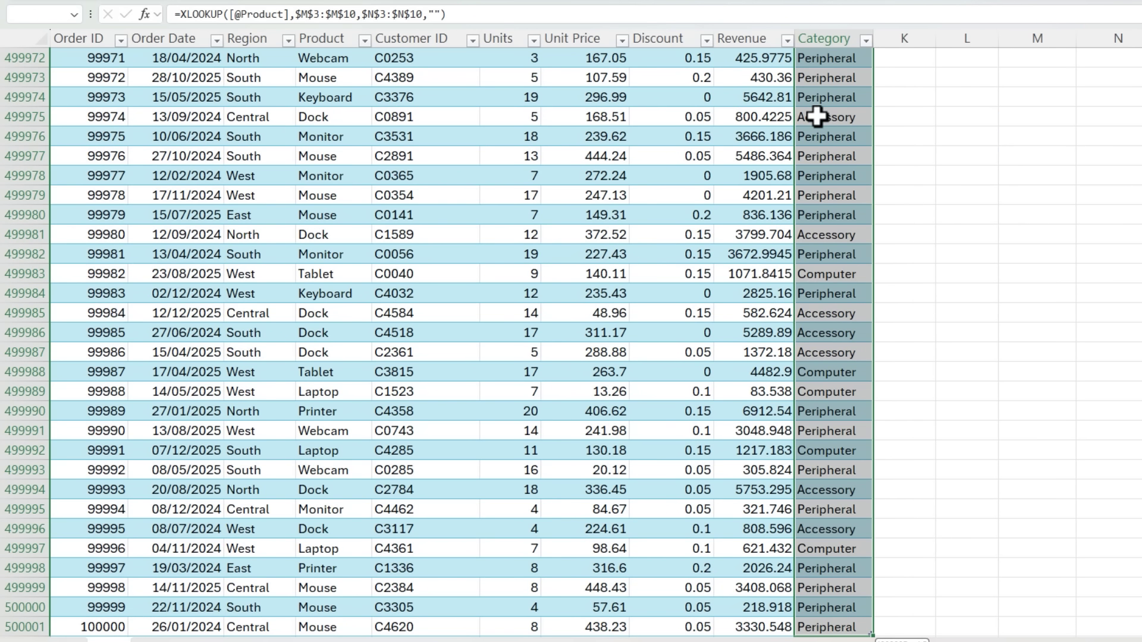
key(ctrl+BackSpace)
key(Delete)
key(Up)
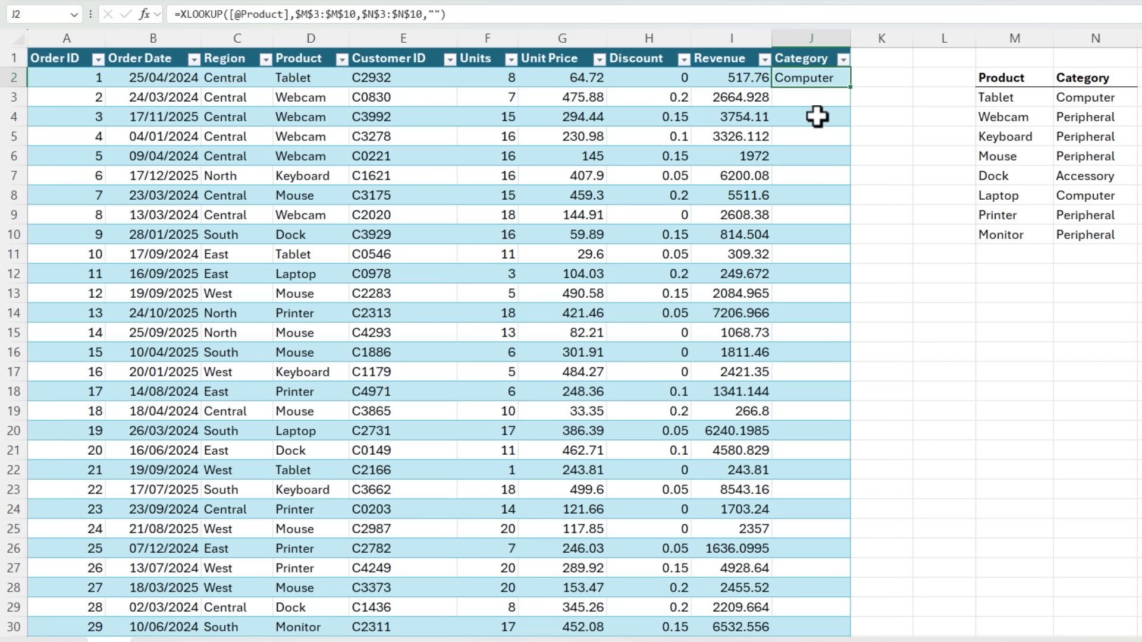
Re-enter the XLOOKUP formula in J2 to refill the Category column, and check the column down to its last row
key(F2)
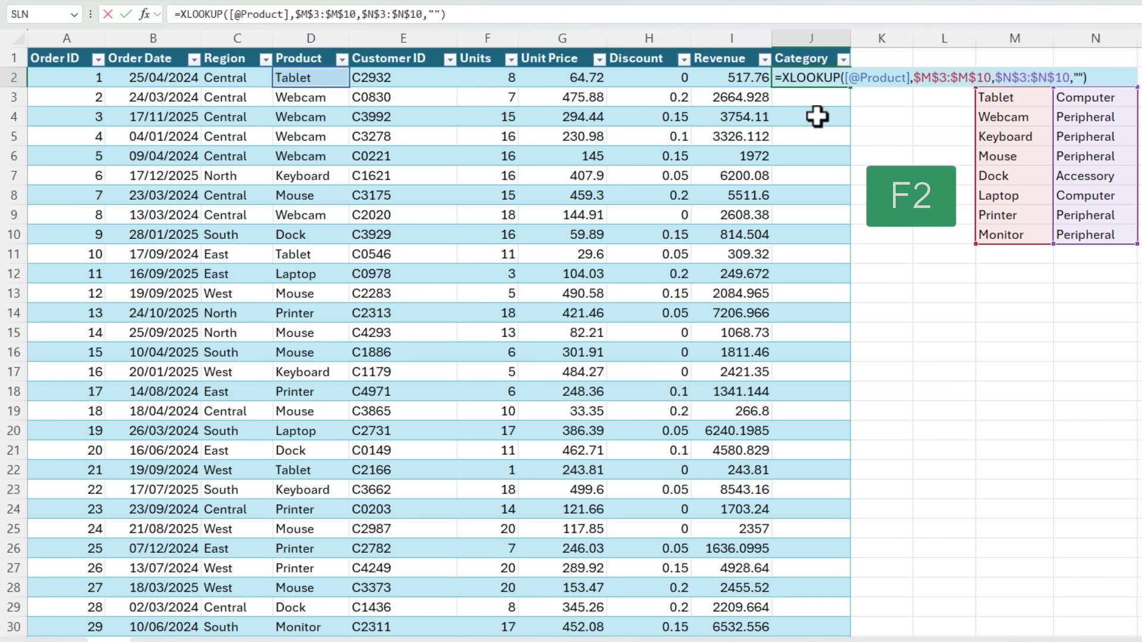
key(Return)
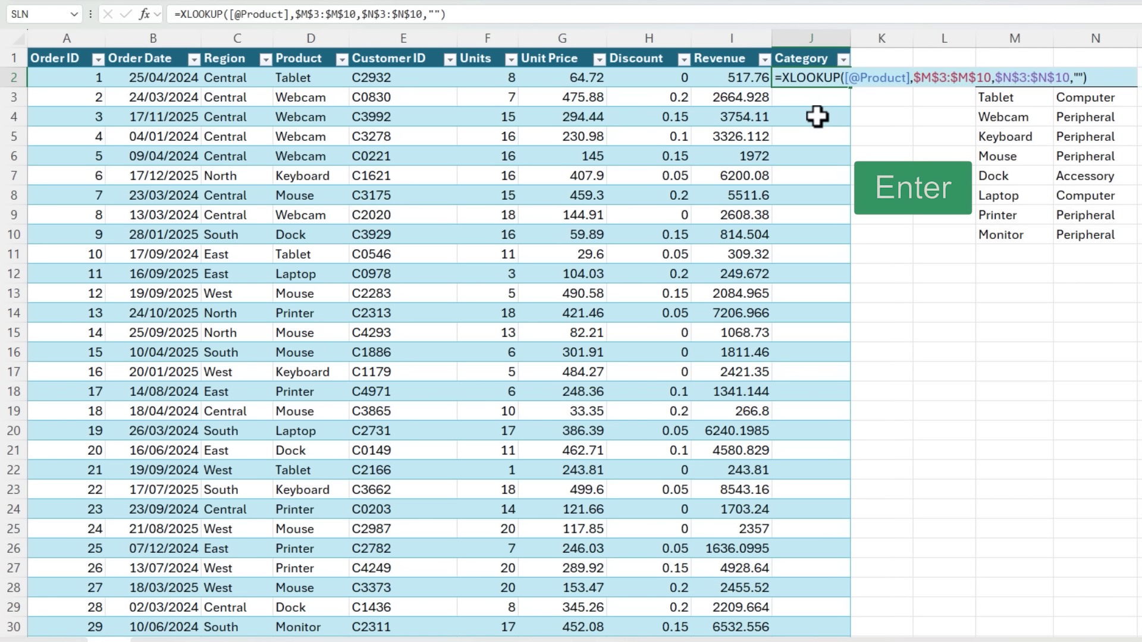
key(ctrl+Up)
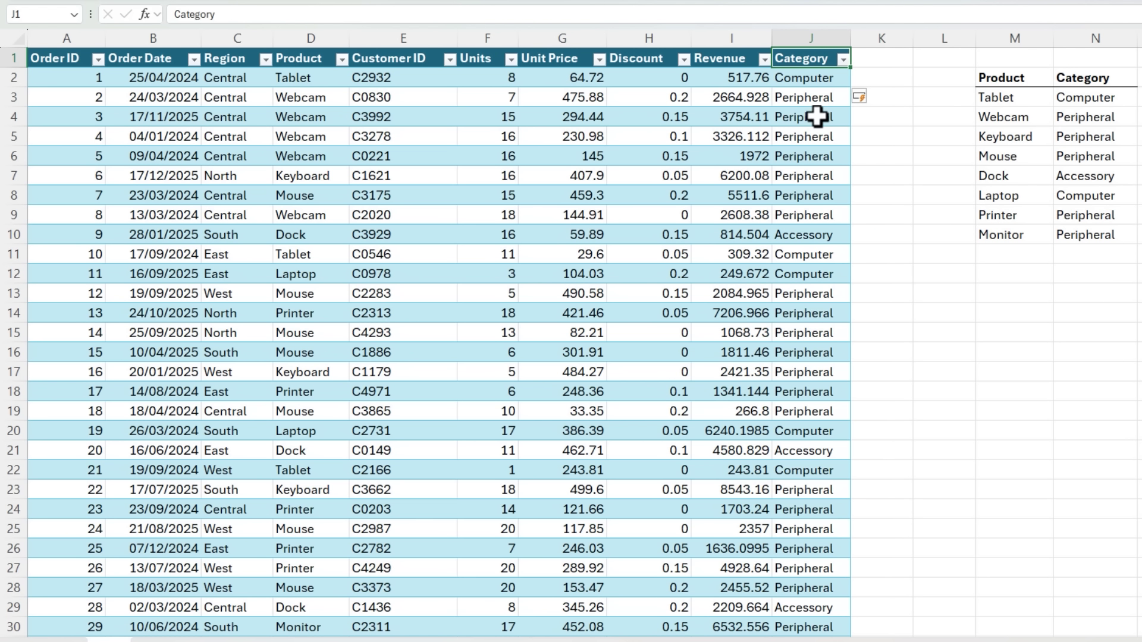
key(ctrl+Down)
key(ctrl+Up)
key(Down)
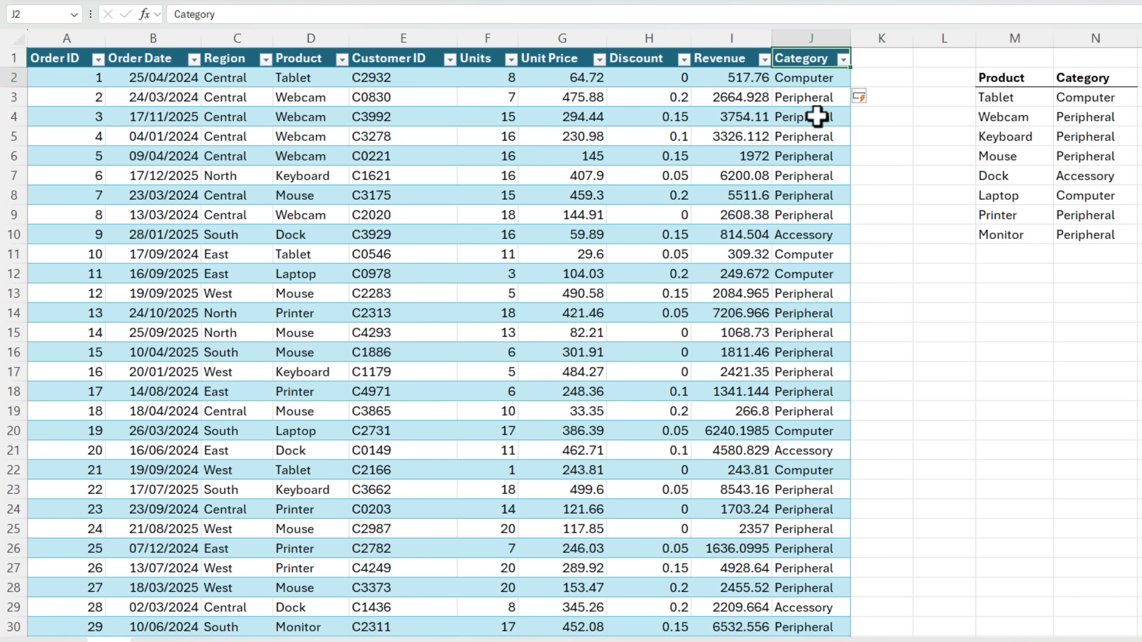
Set Webcam's category in cell N4 of the product lookup list to accessory
key(Right)
key(Right)
key(Right)
key(Right)
key(Down)
key(Down)
text(a)
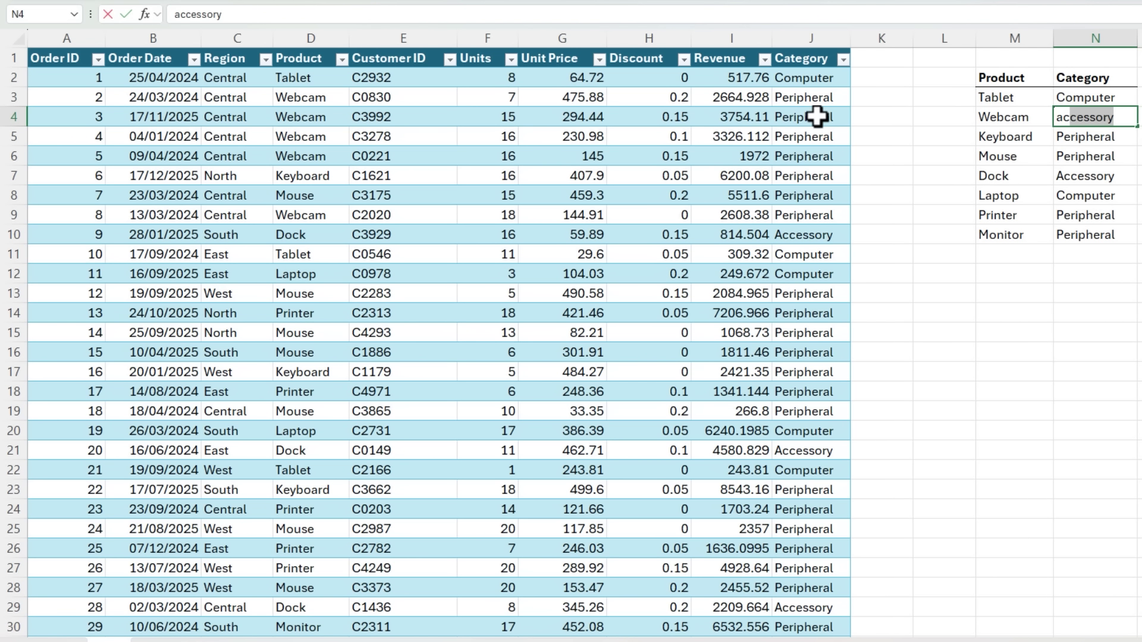
key(Return)
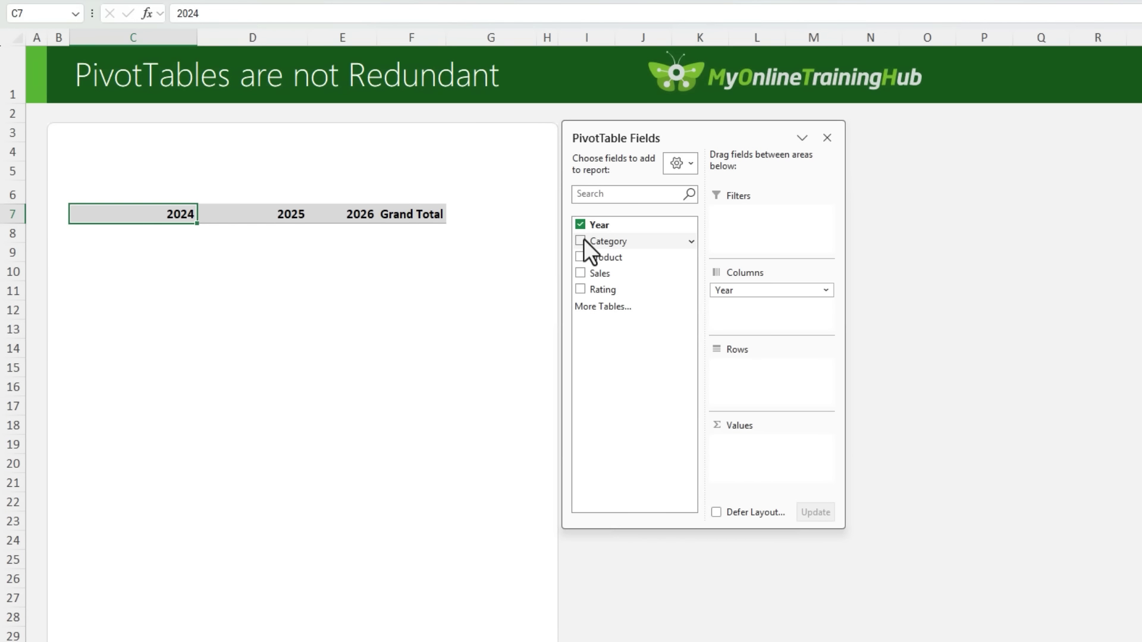
Add Category and Product as PivotTable rows and Sales as values, and take Product out of the rows again
click(581, 240)
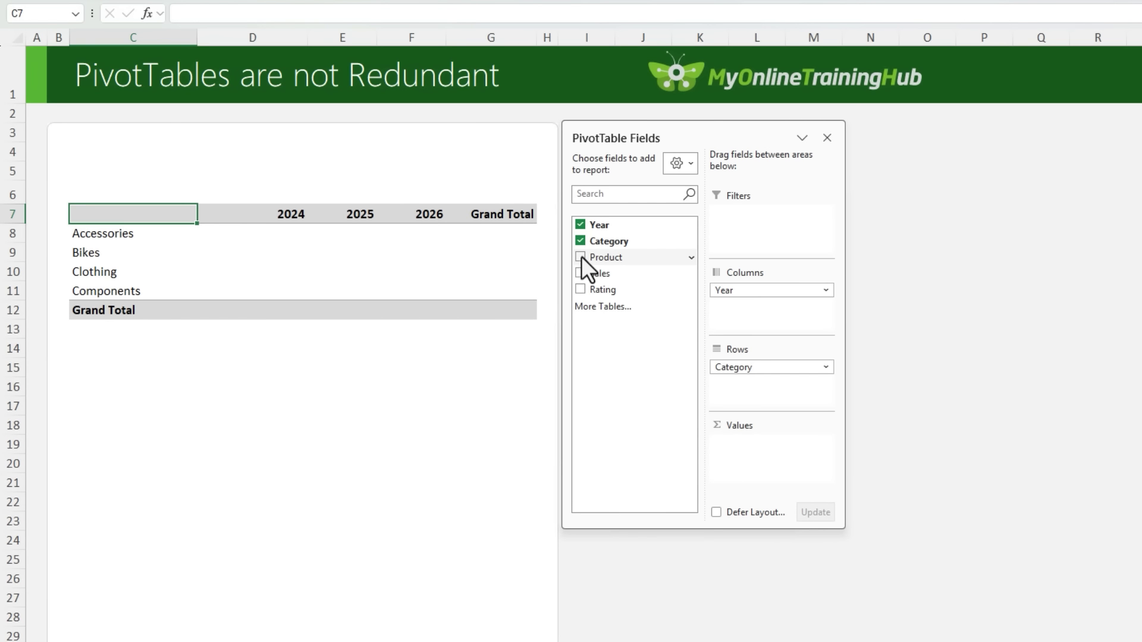
click(581, 255)
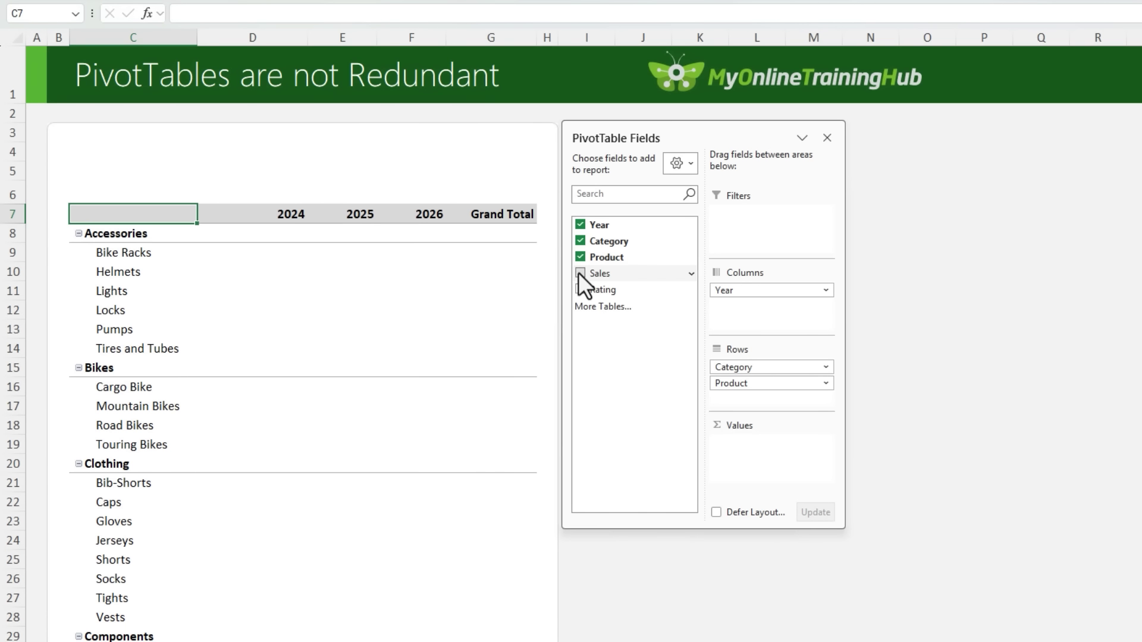
click(581, 274)
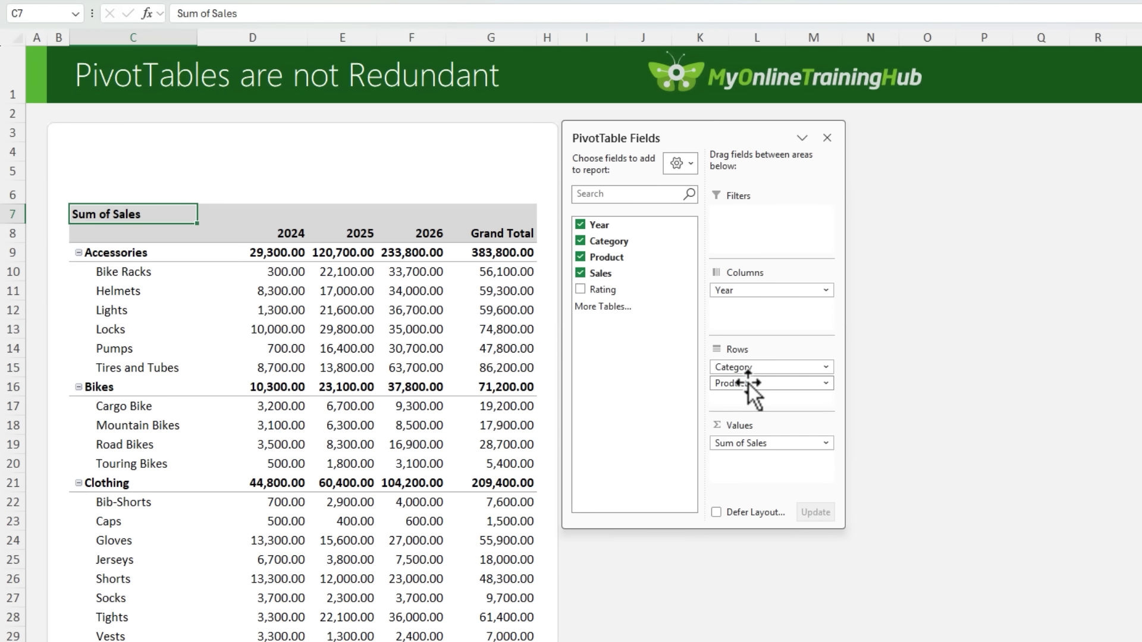
drag(748, 384, 988, 358)
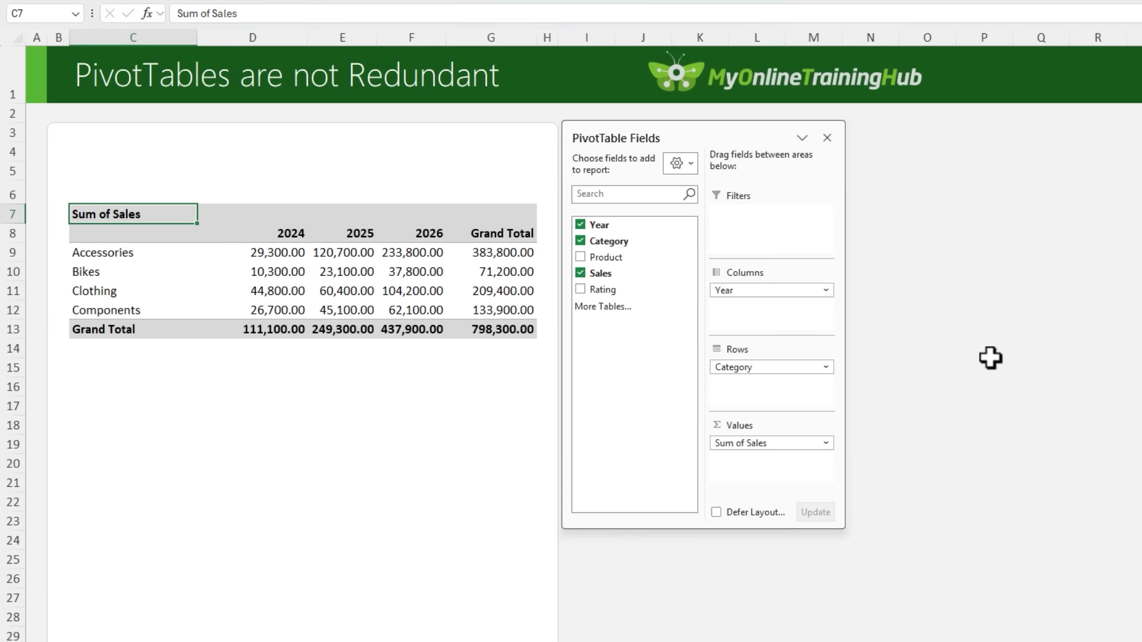
Add a slicer for the Category field and place it over the upper-left corner of the PivotTable, starting at row 3
right_click(624, 242)
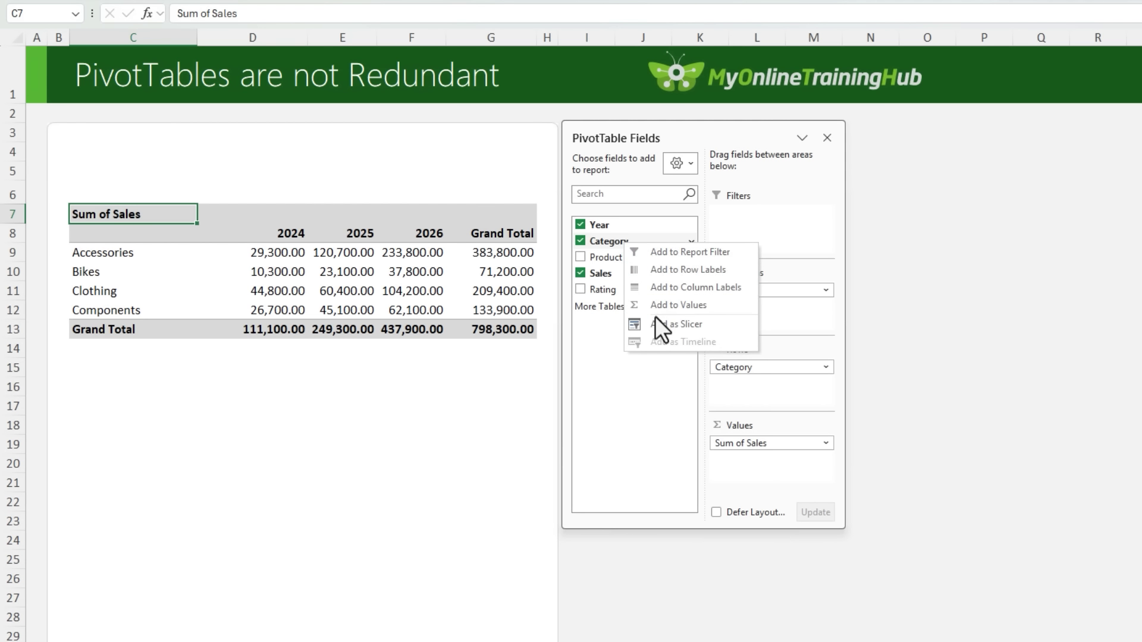
key(Escape)
drag(624, 134, 817, 145)
drag(741, 245, 138, 146)
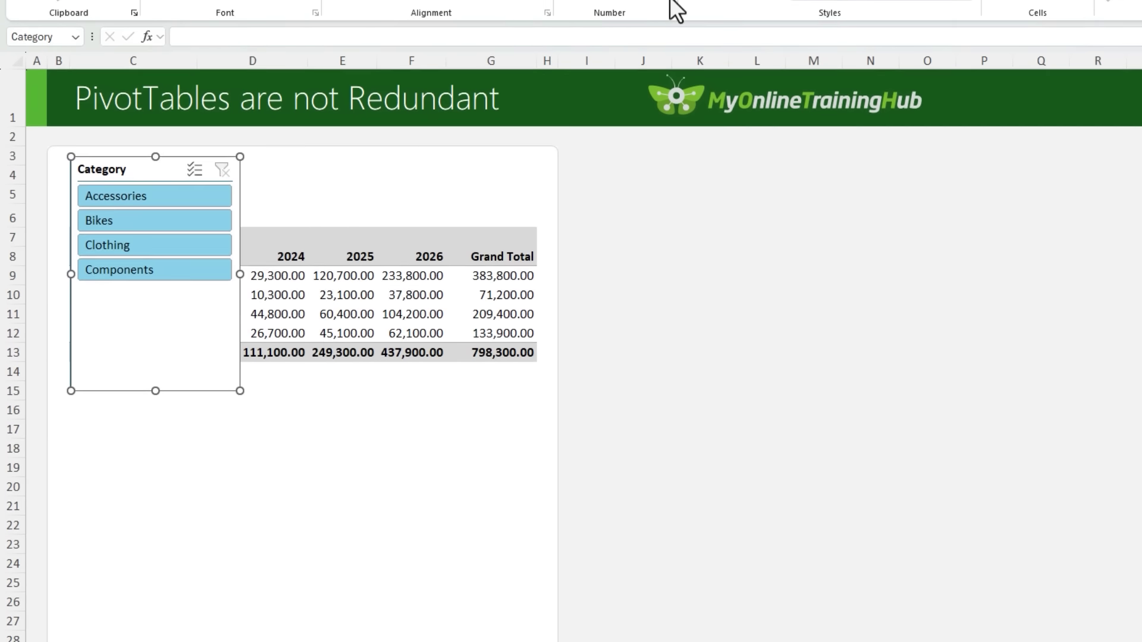
Set the Category slicer to 4 columns and resize it into a single-row strip above the PivotTable, matching its width
click(660, 13)
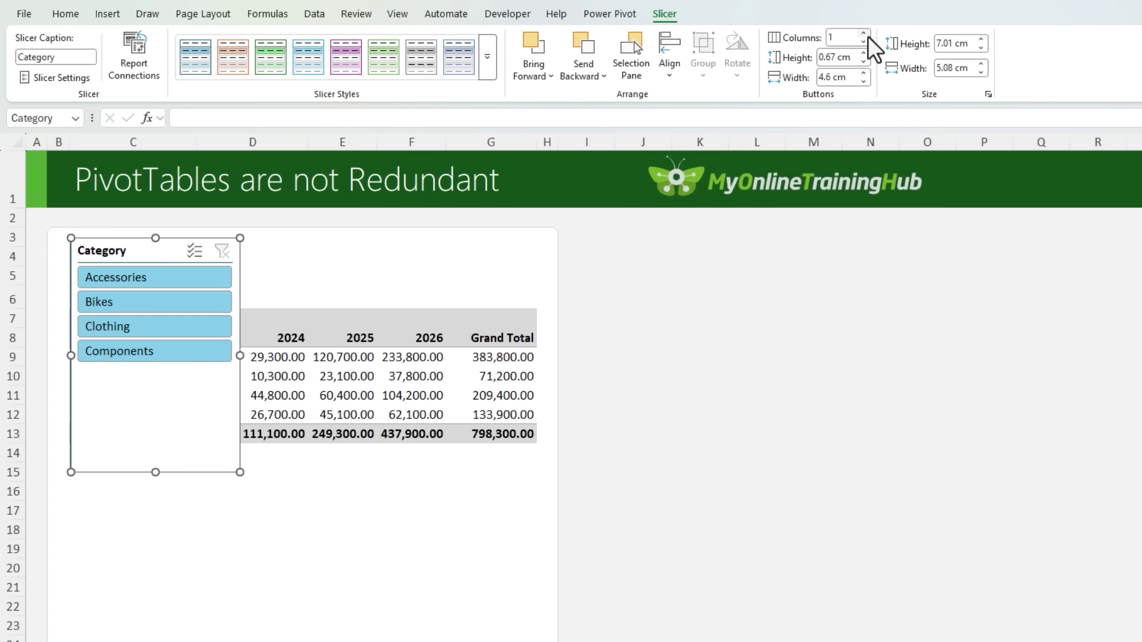
click(863, 34)
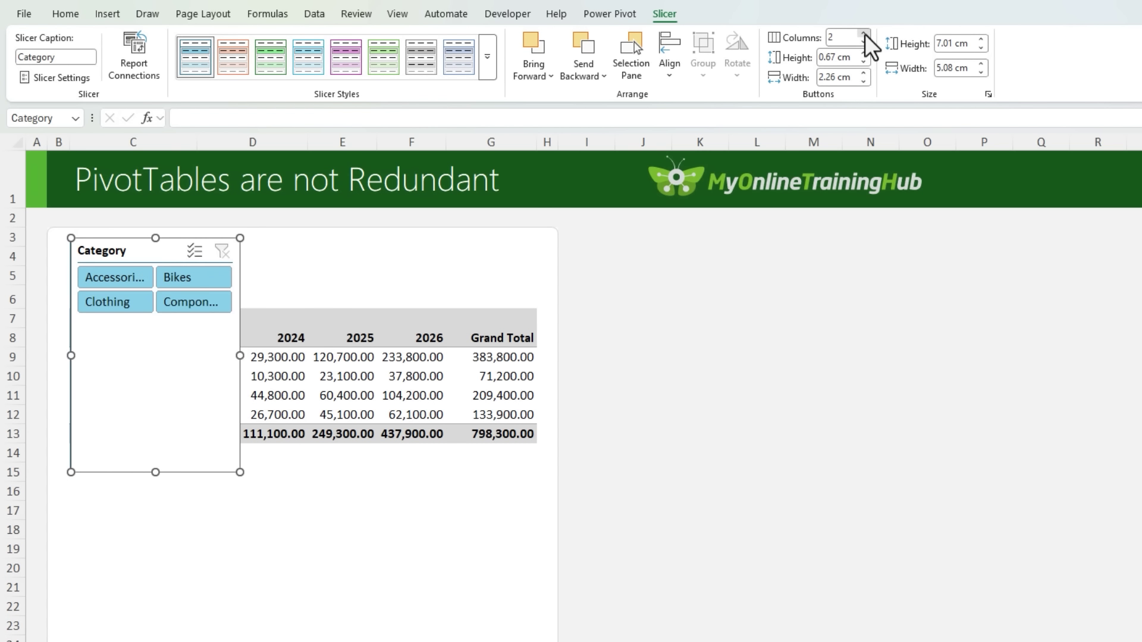
click(861, 35)
click(862, 34)
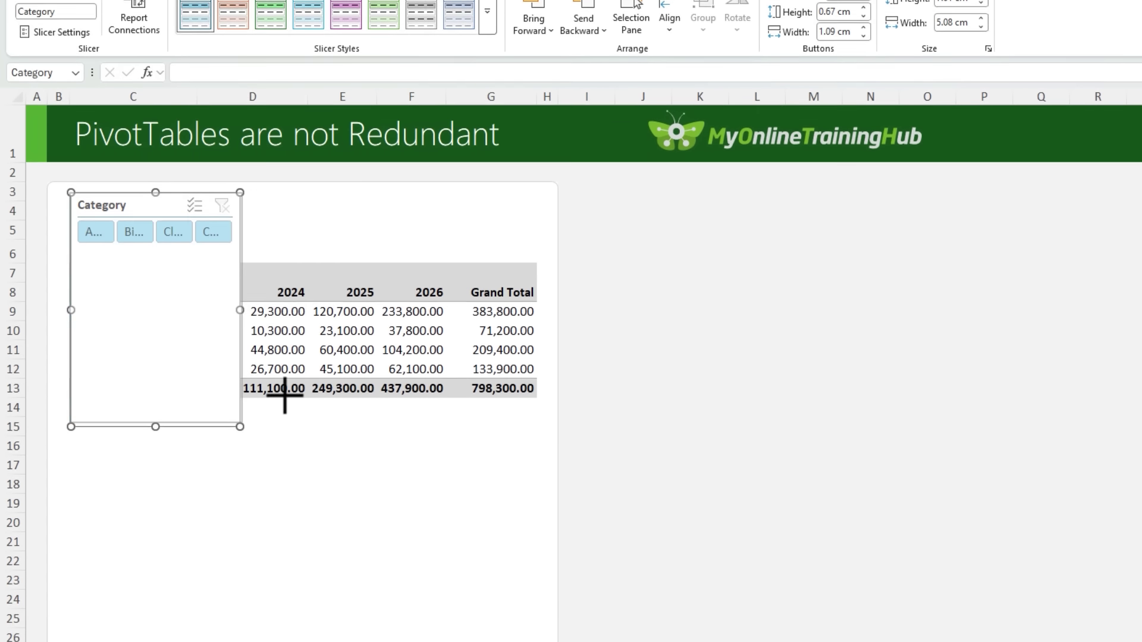
drag(285, 397, 539, 254)
Filter the PivotTable to Bikes and Clothing with the Category slicer, and select the overall grand total in G11
click(242, 173)
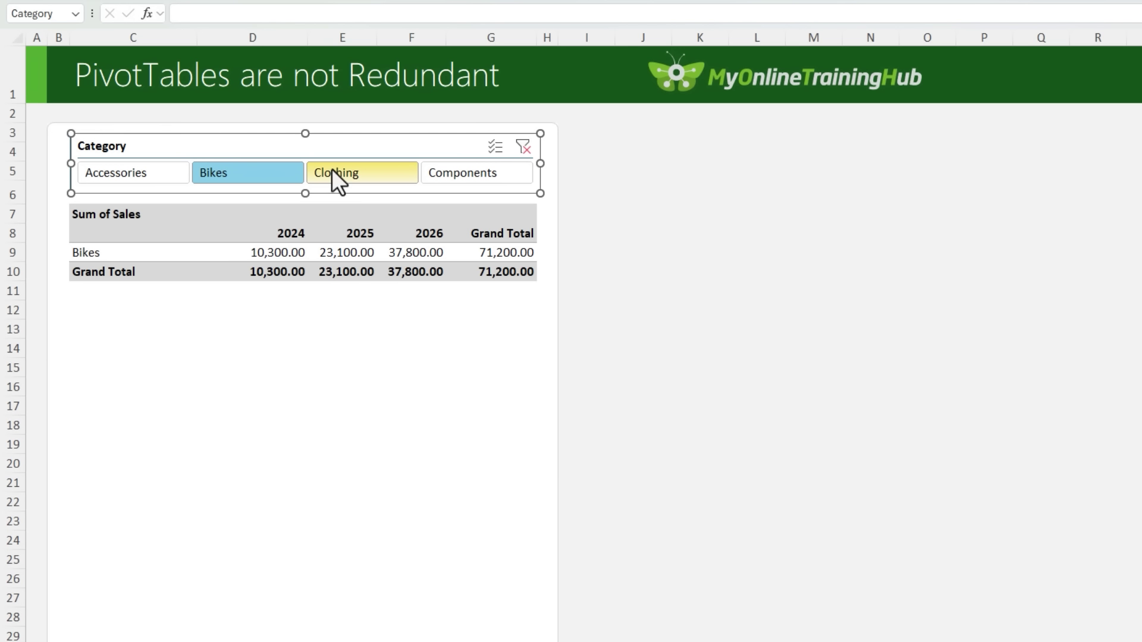
drag(331, 170, 274, 170)
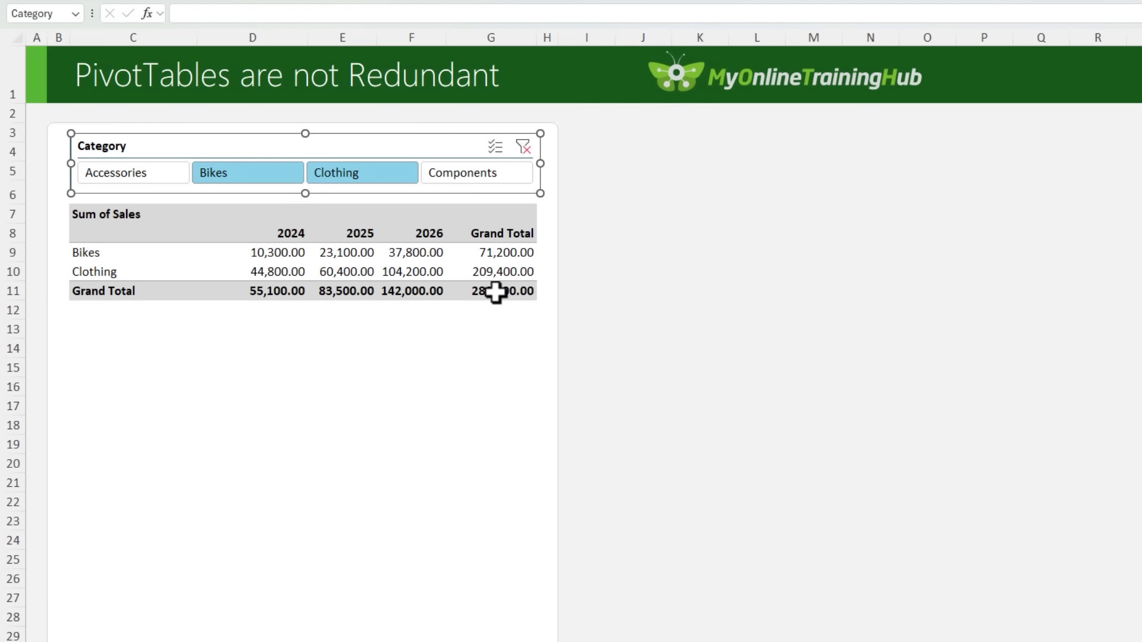
click(497, 290)
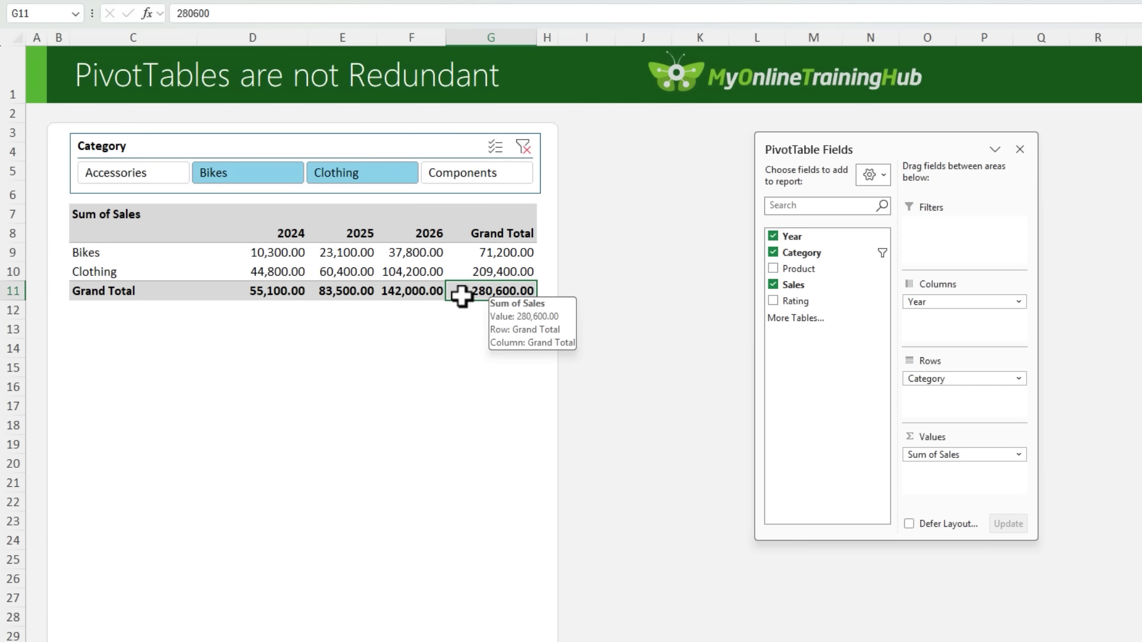
Extract the records behind the Bikes grand total to a new sheet, and select Accessories through Components in the PivotTable's slicer
double_click(478, 254)
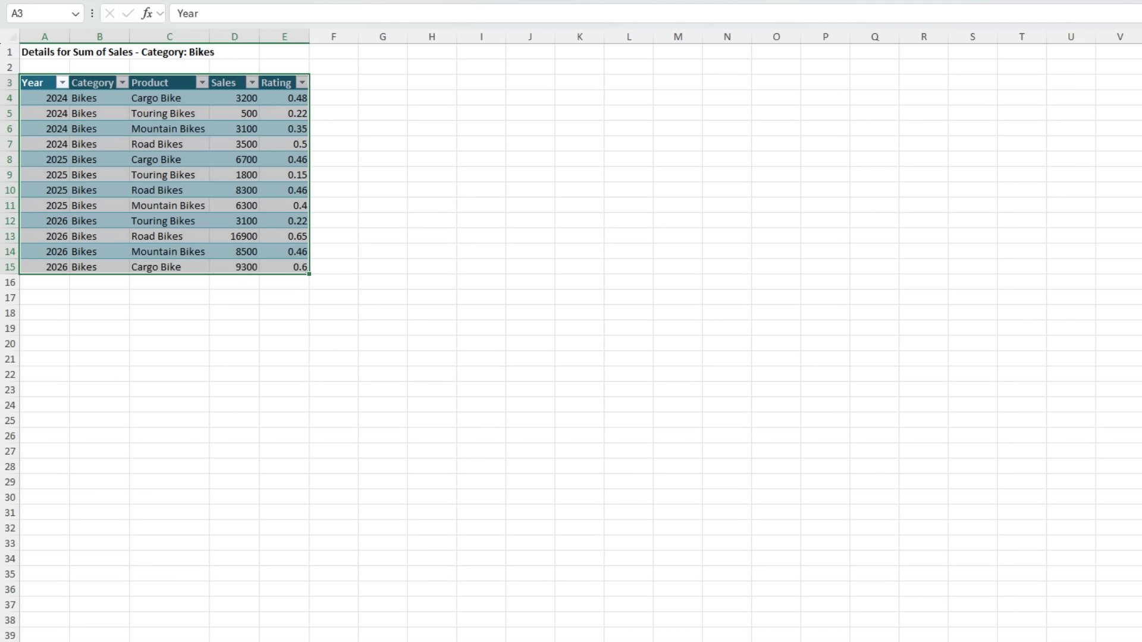
key(ctrl+Page_Up)
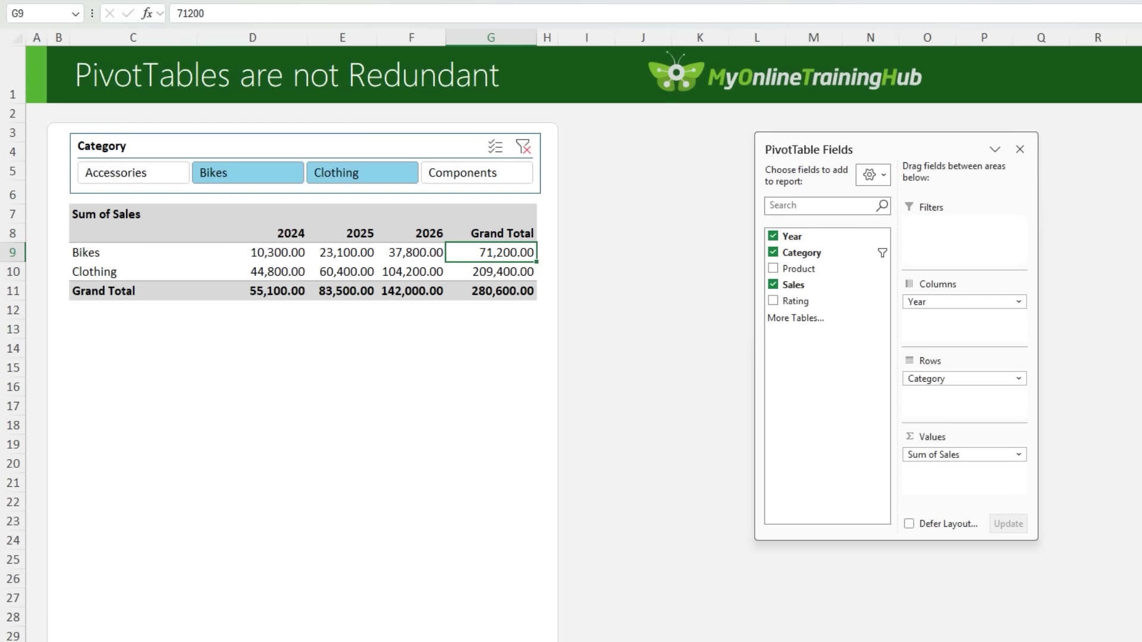
drag(463, 176, 176, 172)
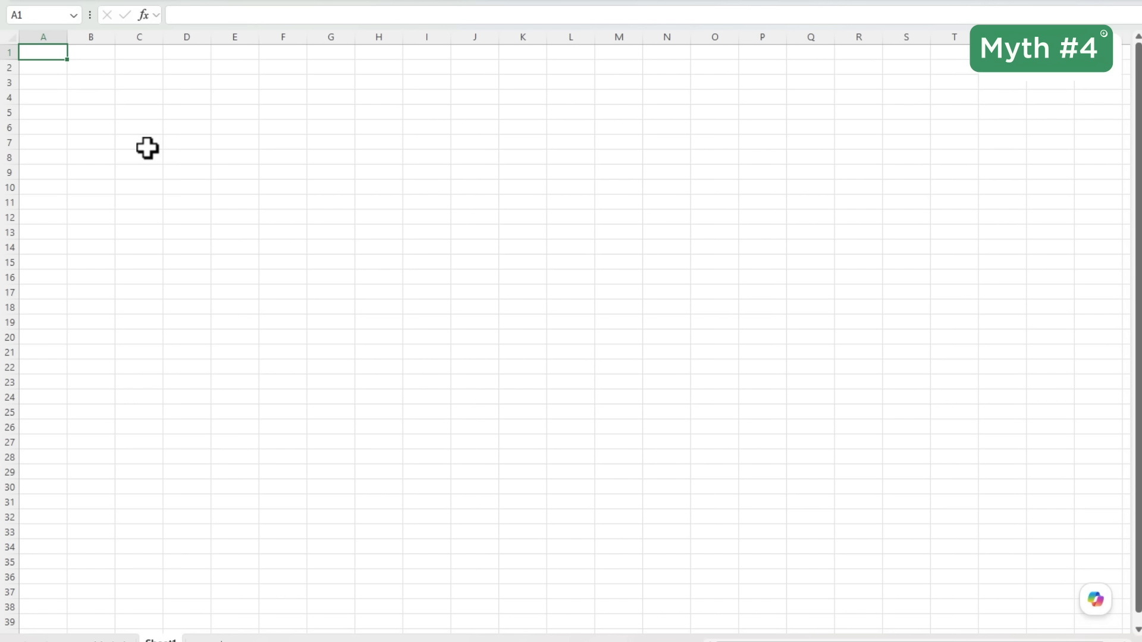
Jump to the last row and last column of the empty worksheet, and return to cell A1
key(ctrl+Down)
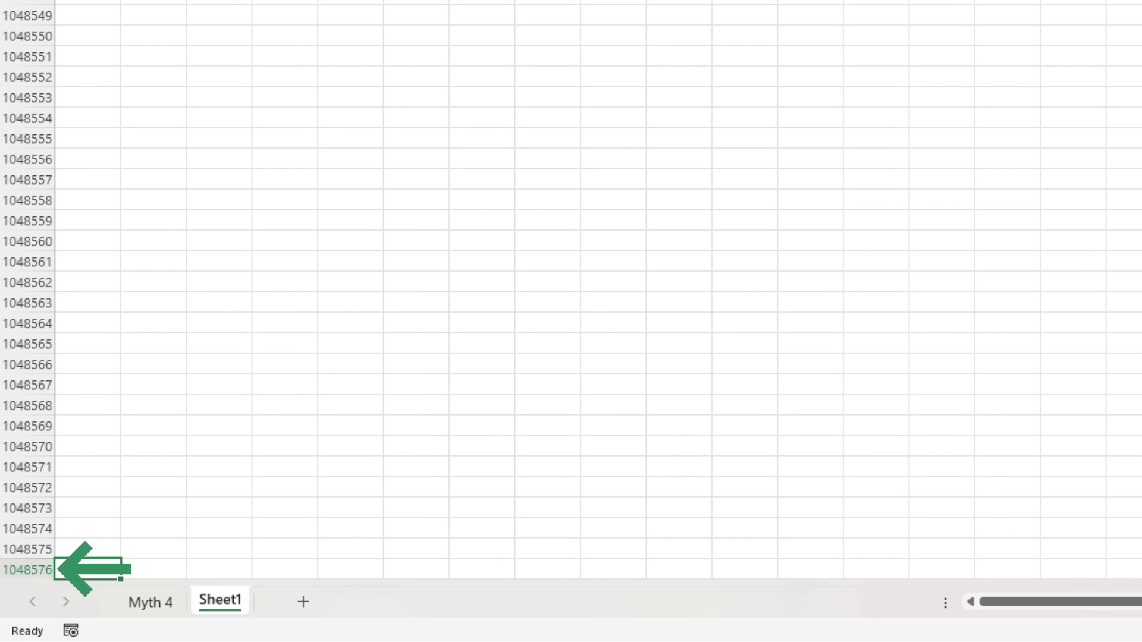
key(ctrl+Right)
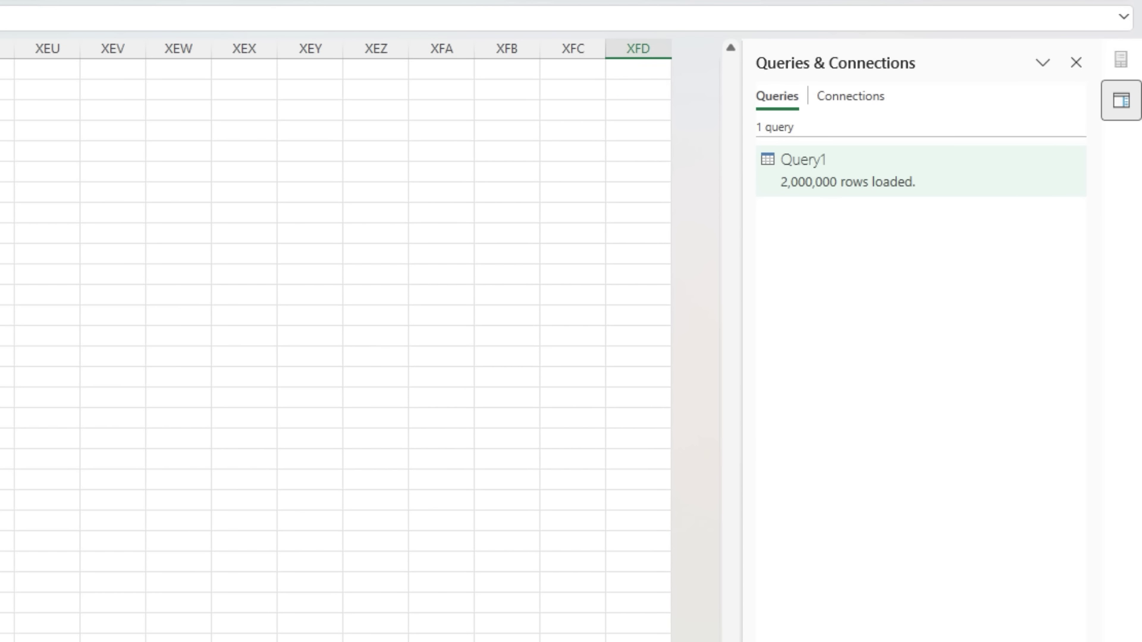
key(ctrl+Home)
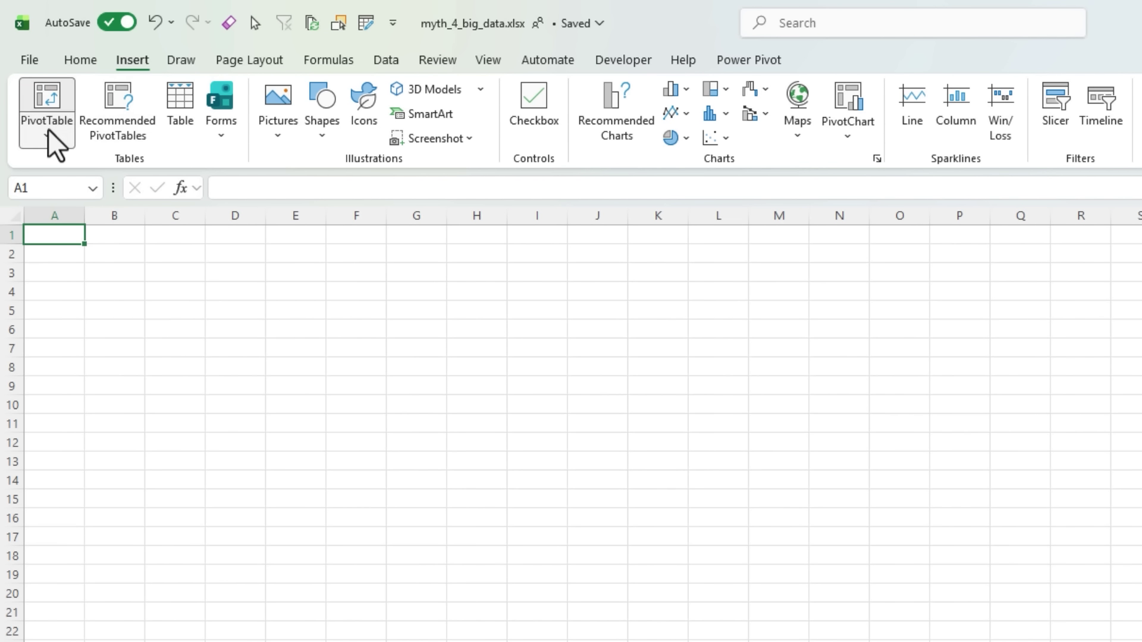
Insert a PivotTable from the Data Model on the existing worksheet at Sheet1 cell A1
click(47, 132)
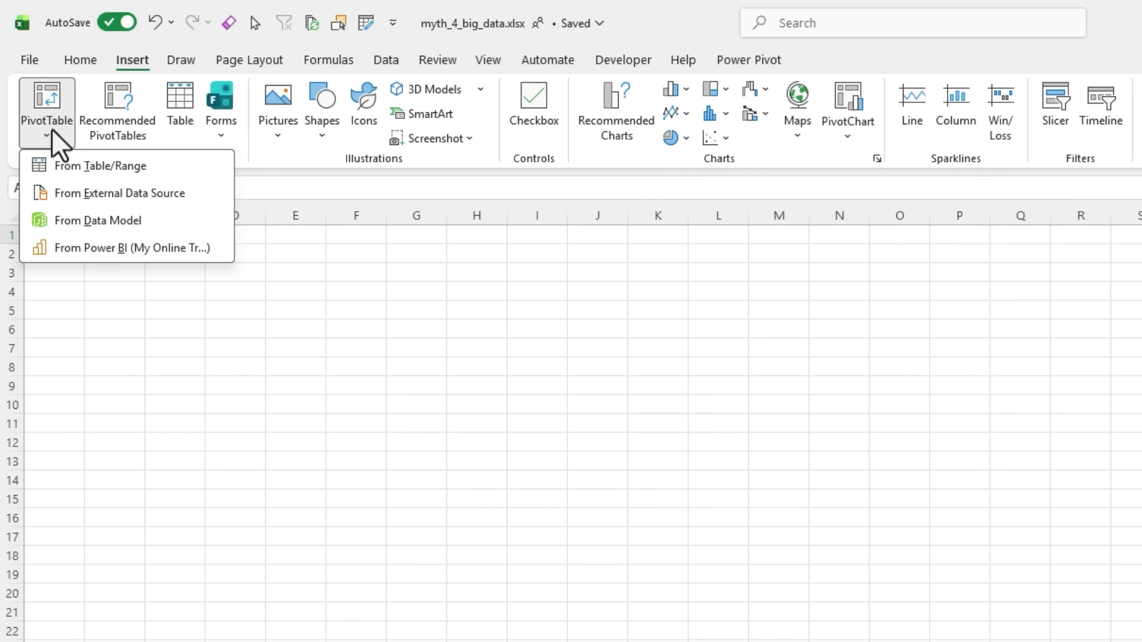
click(162, 229)
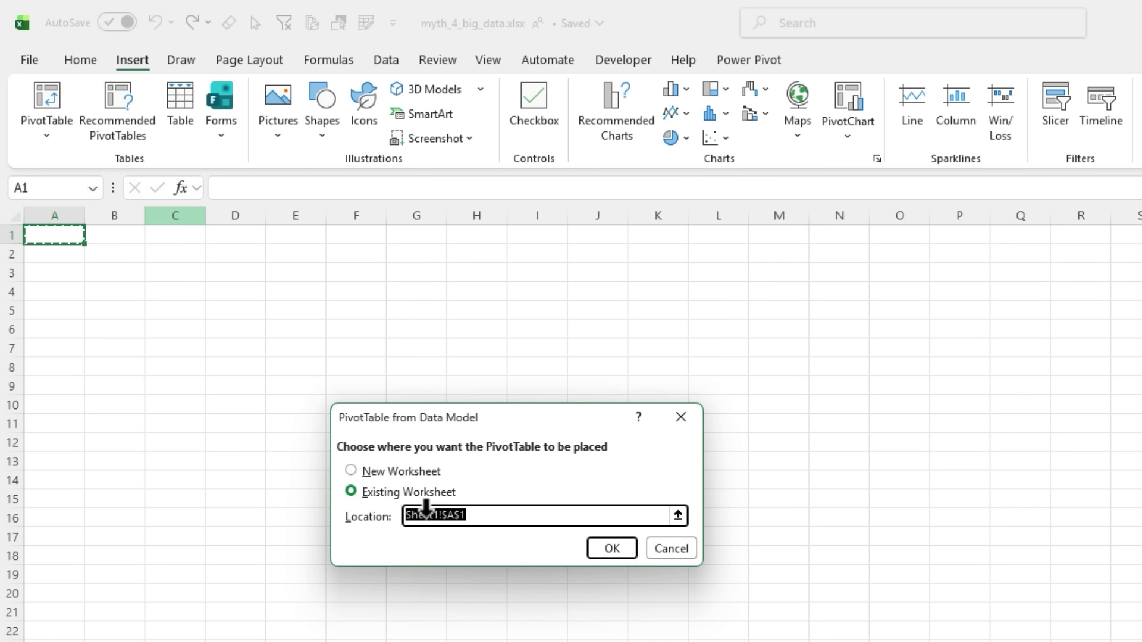
click(606, 545)
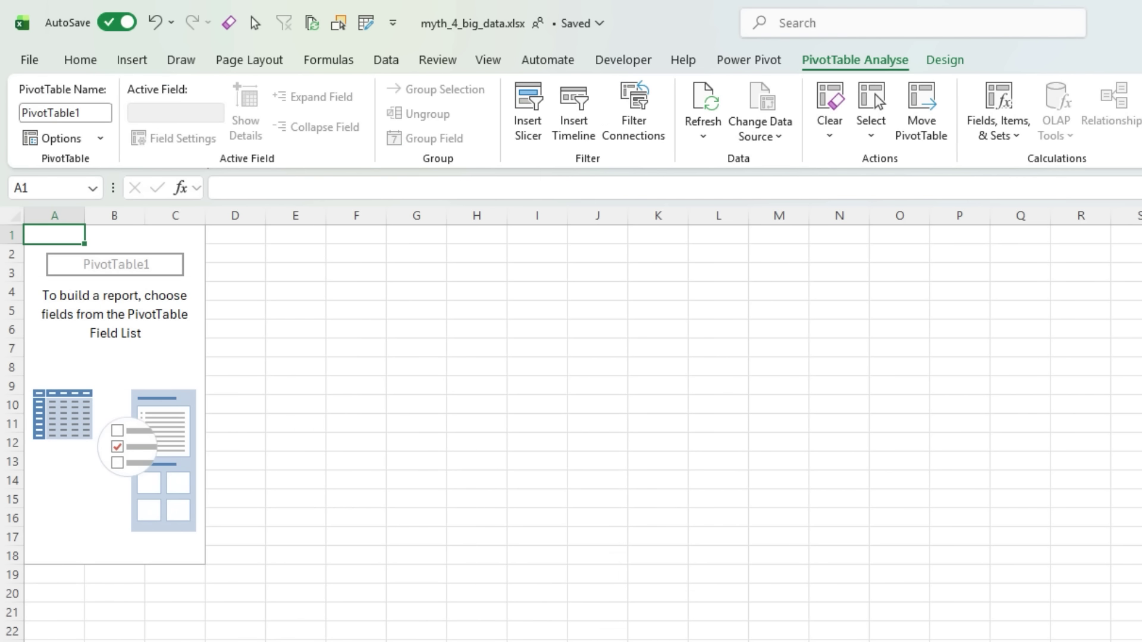
Using the Query1 fields, put Product in the PivotTable's rows and OrderID in its values as a count
drag(944, 334, 464, 239)
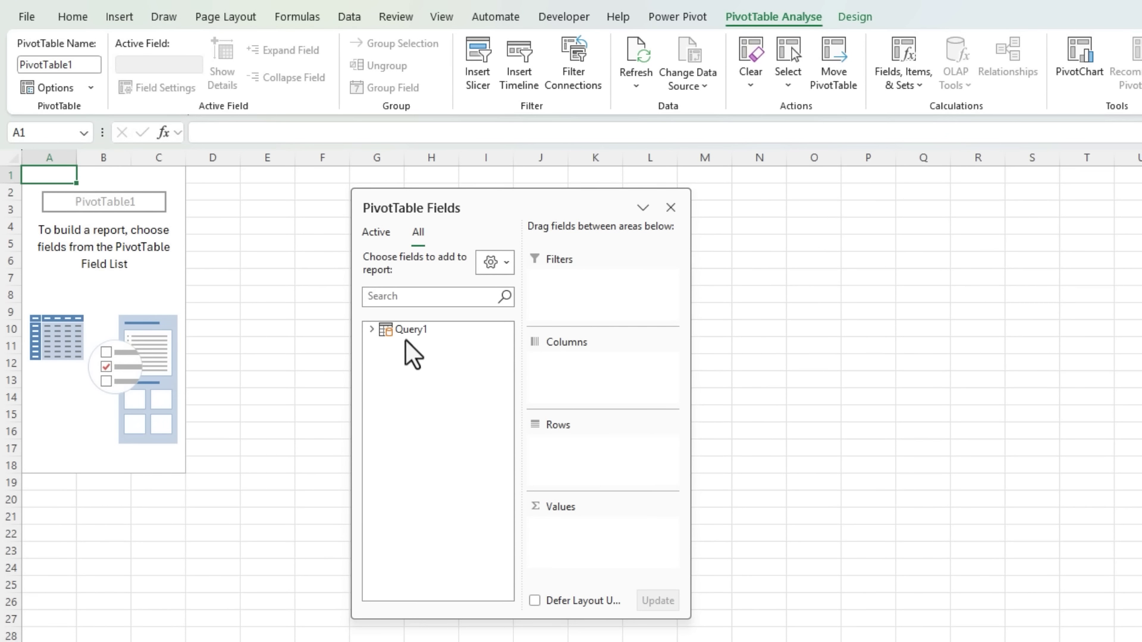
click(373, 332)
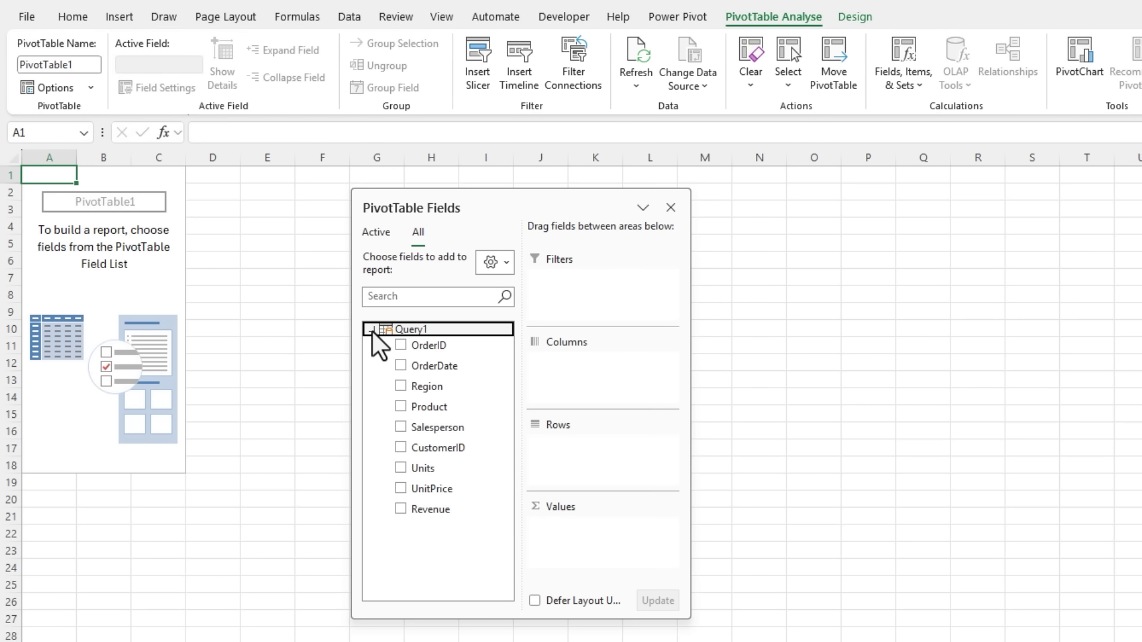
click(400, 406)
drag(428, 344, 591, 528)
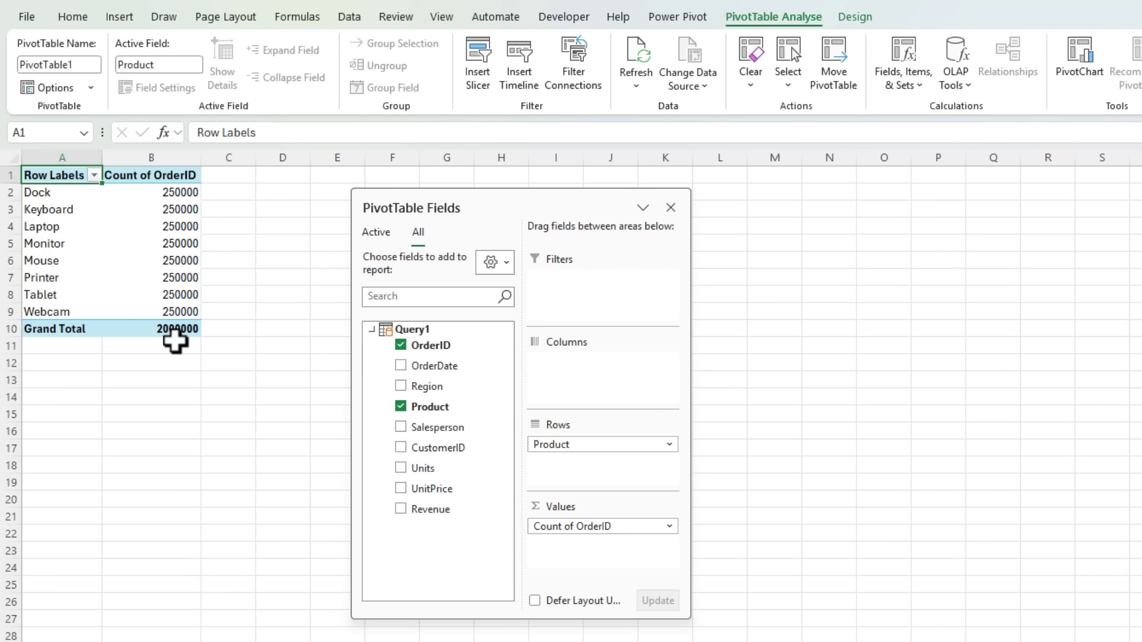
Add the sums of Units and Revenue to the PivotTable, and move the field list farther from the report
click(400, 467)
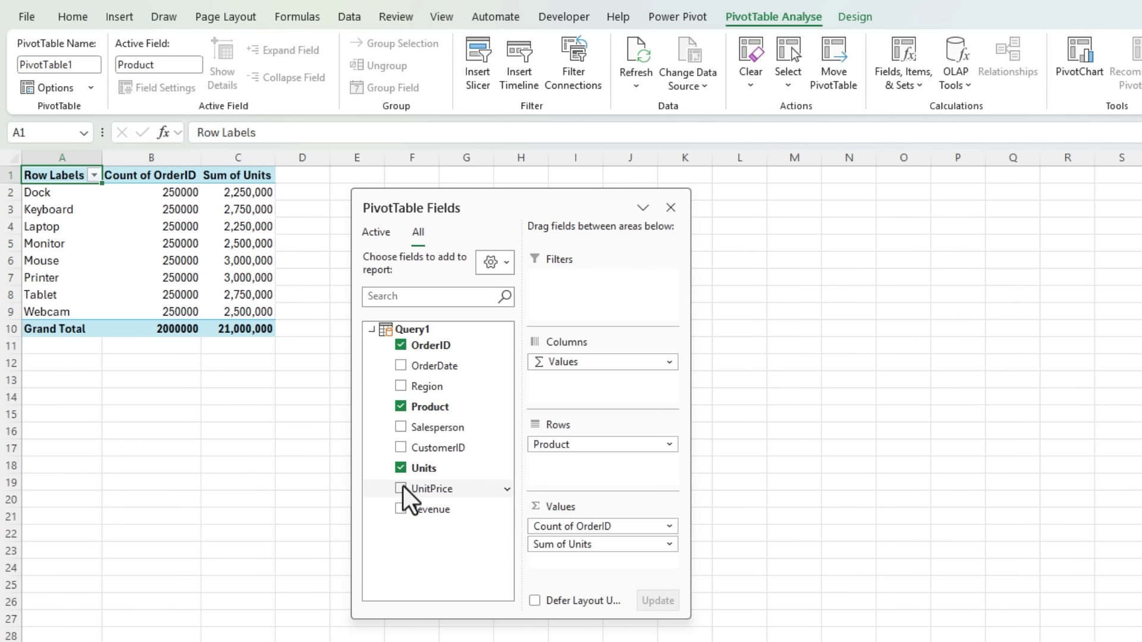
click(400, 509)
drag(518, 204, 663, 202)
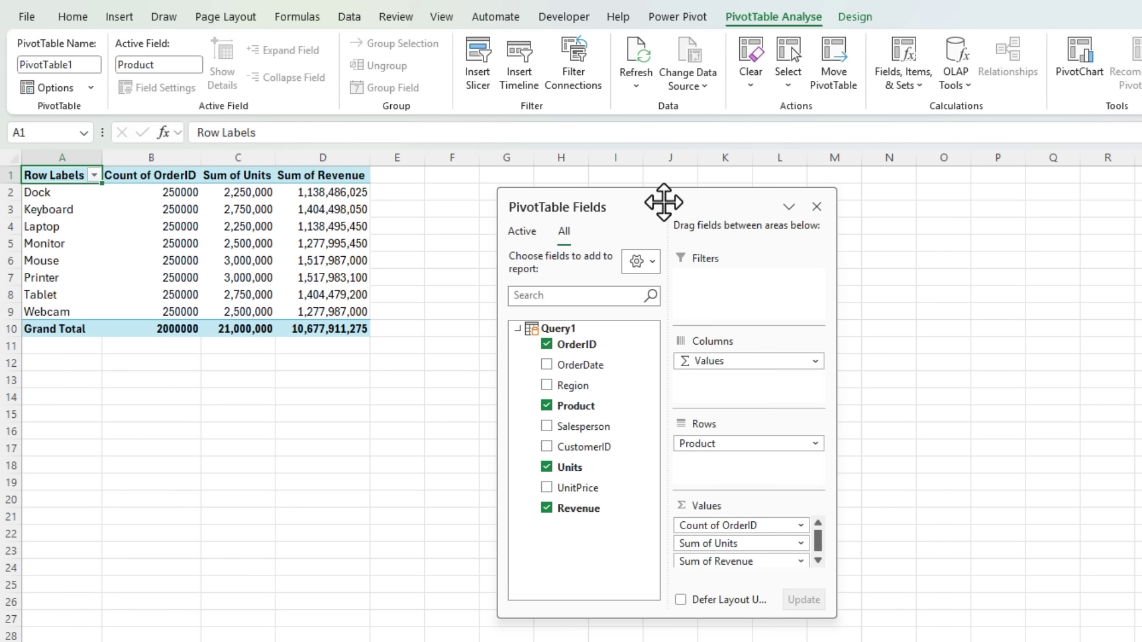